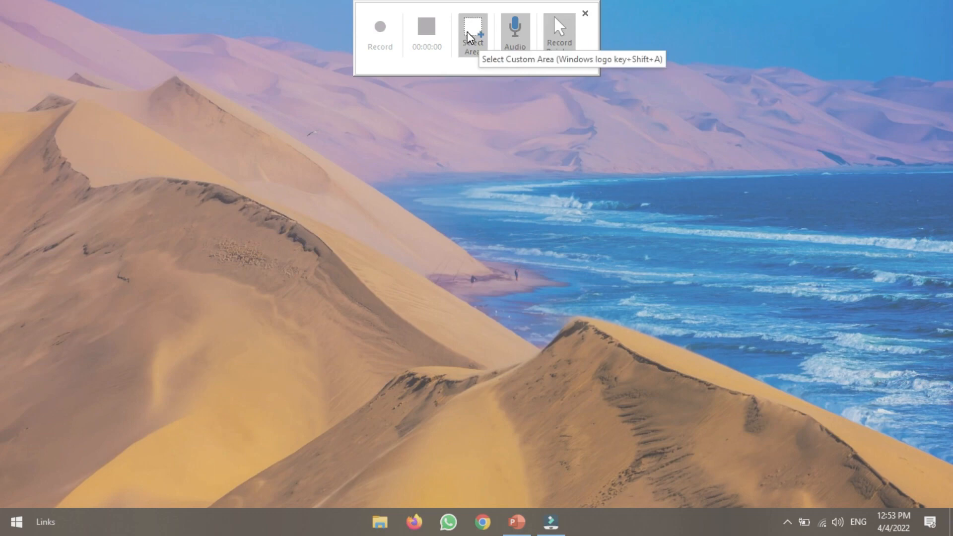
# Select nearly the whole desktop as the screen recording area and start recording
pyautogui.click(469, 37)
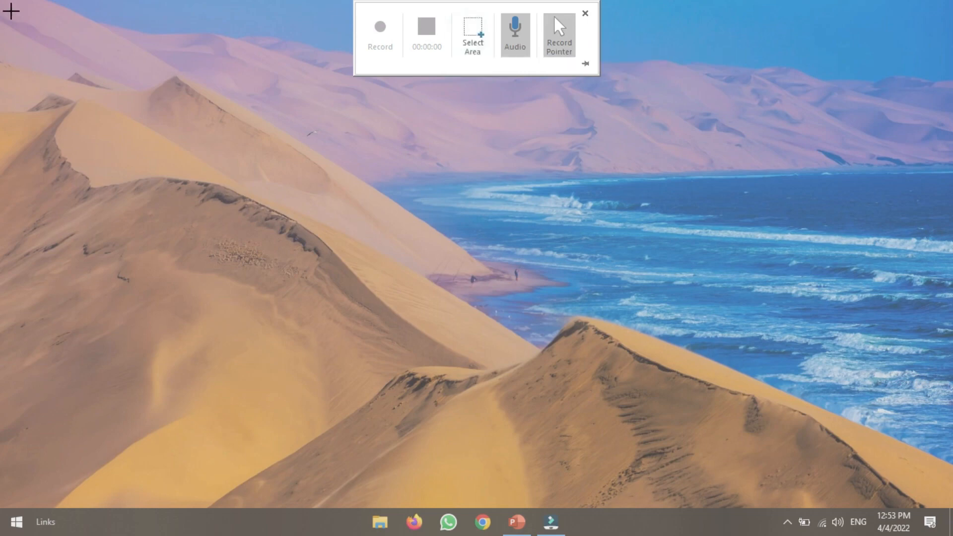
pyautogui.moveTo(15, 28); pyautogui.dragTo(947, 498)
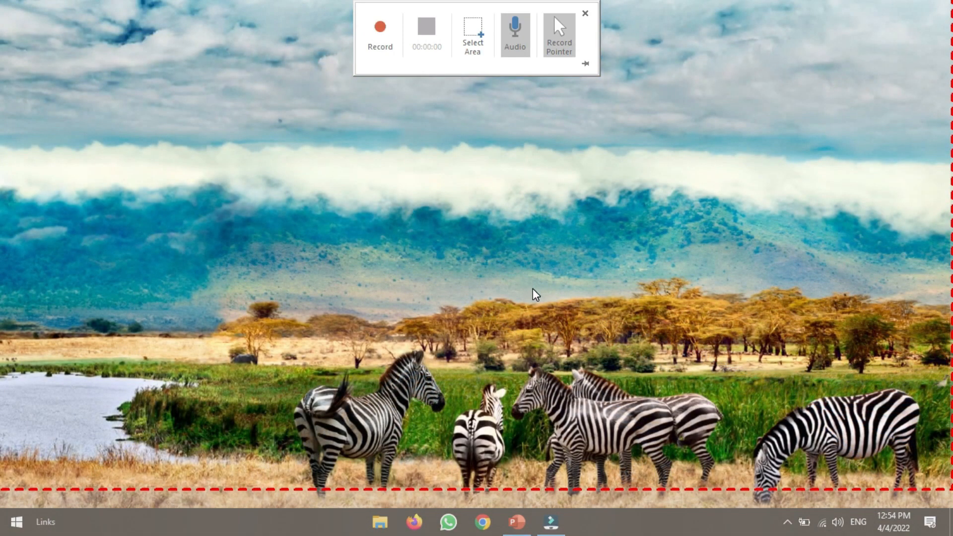
pyautogui.click(381, 28)
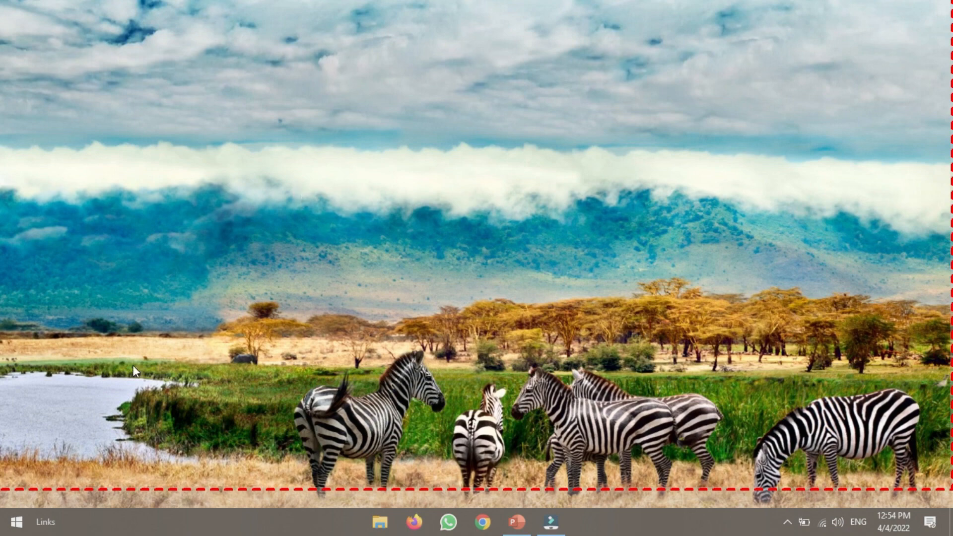
# Launch the Weather app for the recording and minimize its window
pyautogui.click(7, 532)
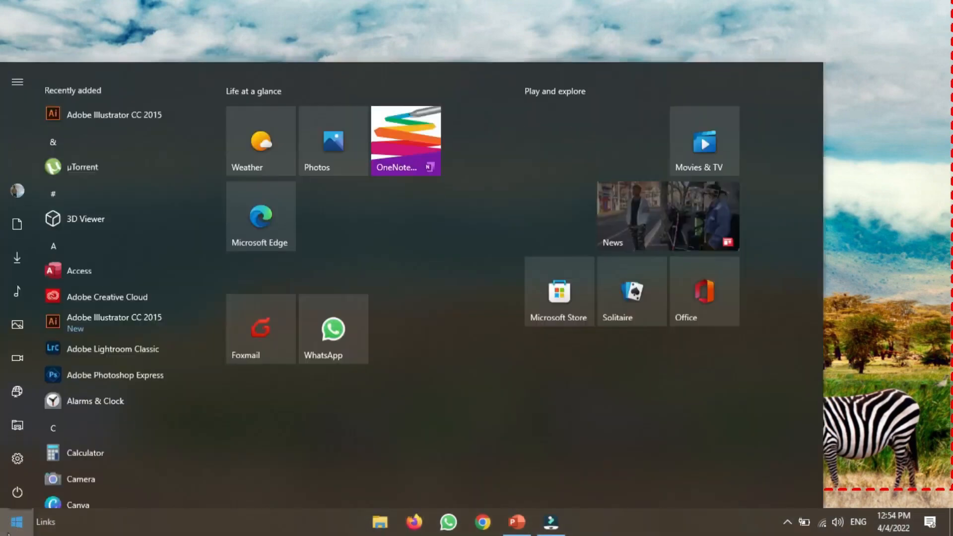
pyautogui.rightClick(256, 136)
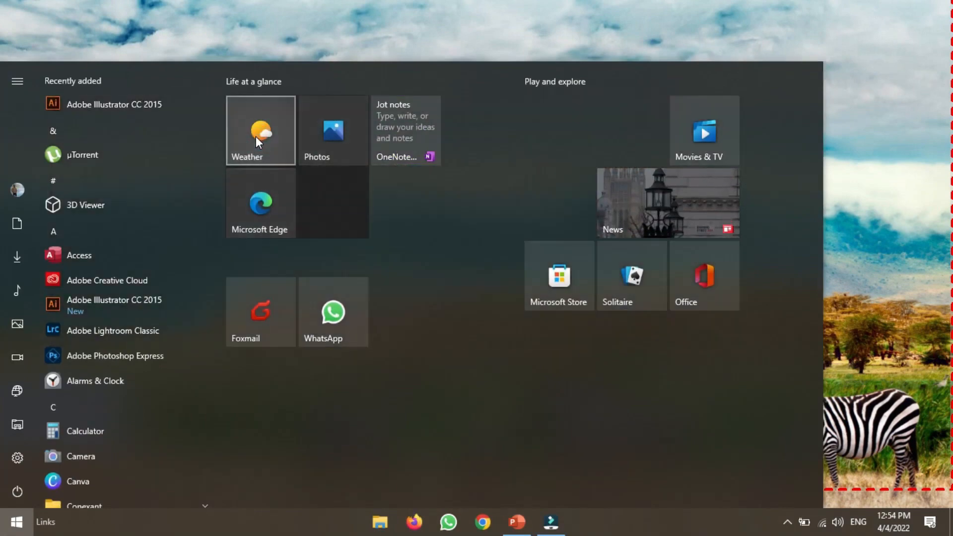
pyautogui.click(255, 136)
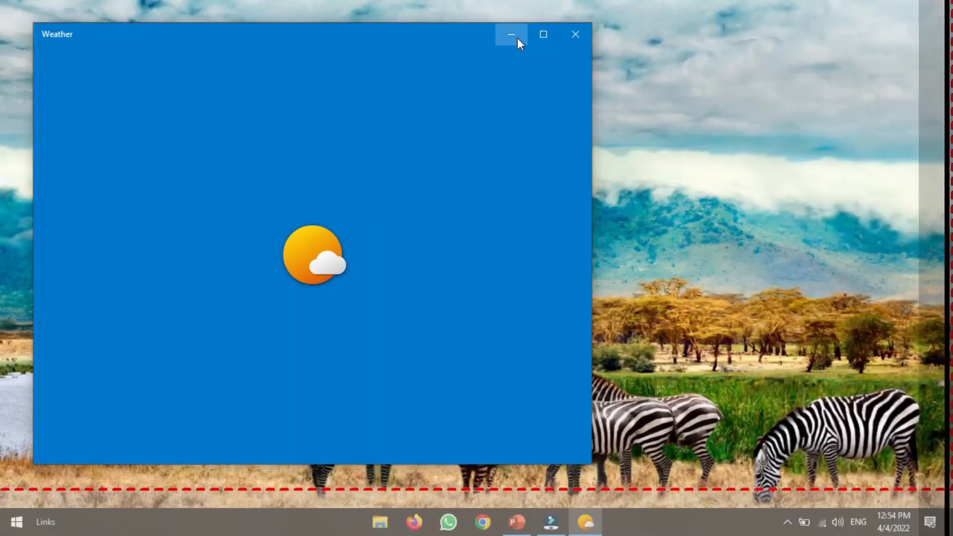
pyautogui.click(517, 37)
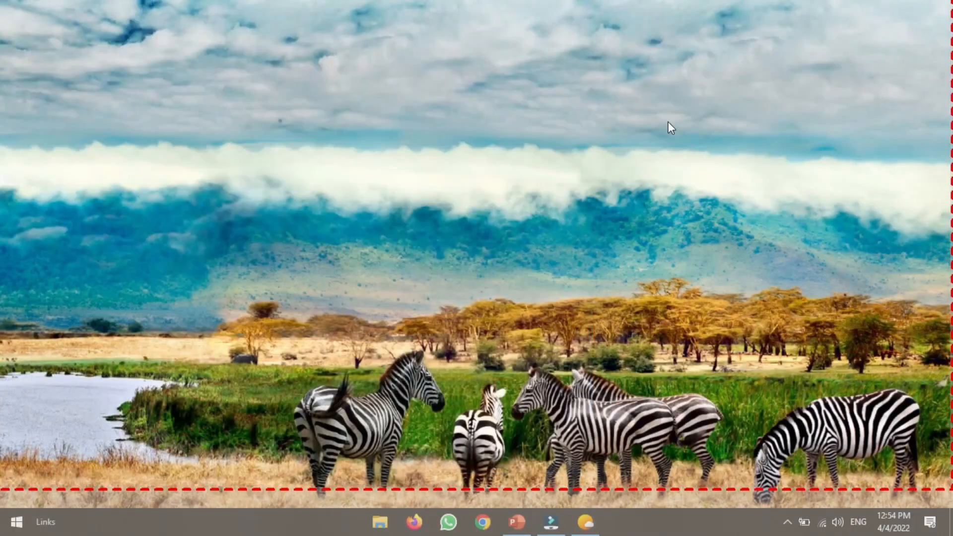
# Launch the Office app, browse the list of installed apps while it loads, and close the Office window
pyautogui.click(15, 527)
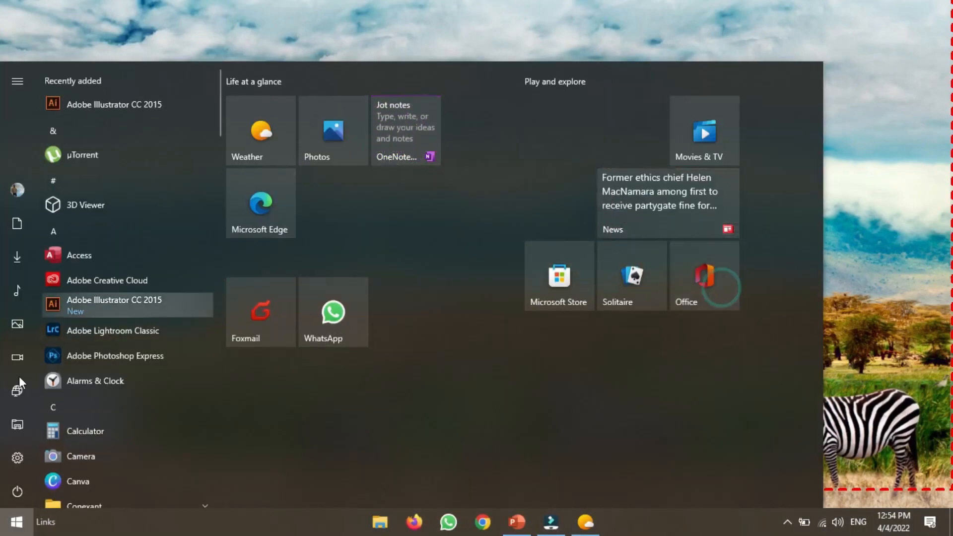
pyautogui.click(6, 526)
pyautogui.click(6, 528)
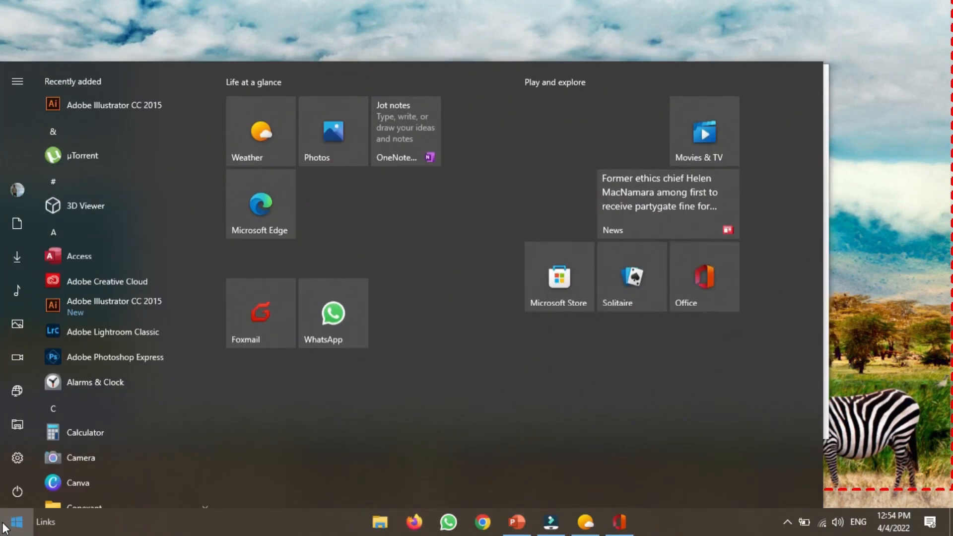
pyautogui.scroll(-15, 124, 359)
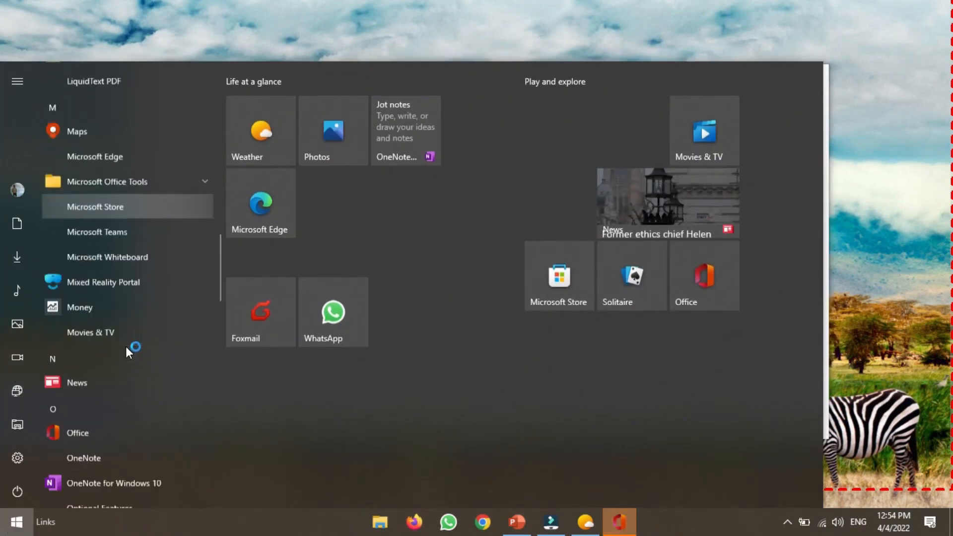
pyautogui.scroll(-3, 122, 350)
pyautogui.scroll(12, 123, 350)
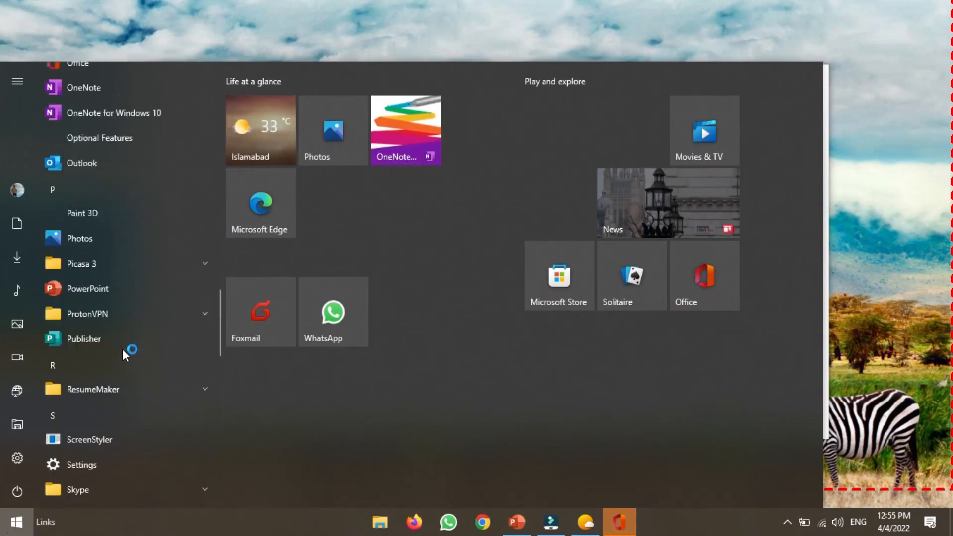
pyautogui.moveTo(281, 6)
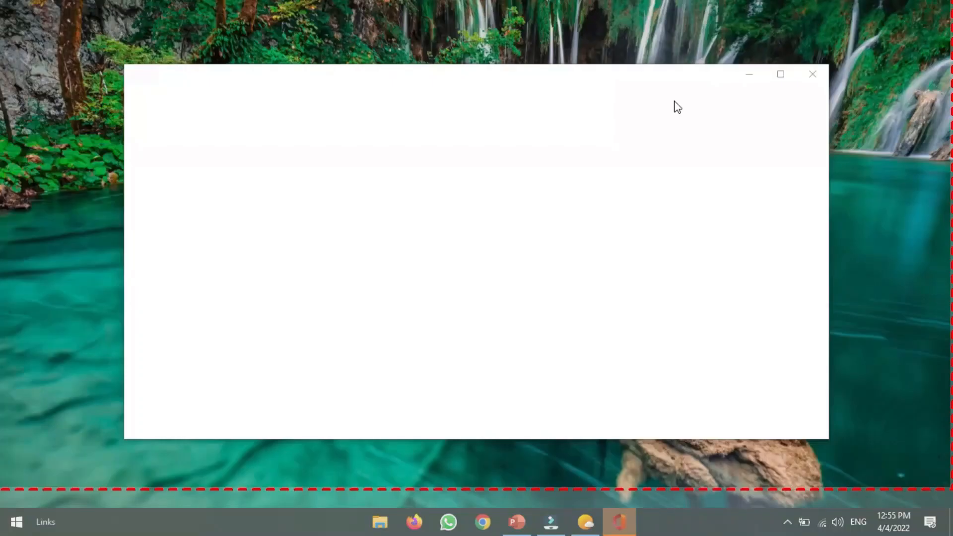
pyautogui.click(813, 74)
# Pause and stop the screen recording so it is inserted on the slide, and dismiss the recorder controls
pyautogui.moveTo(453, 5)
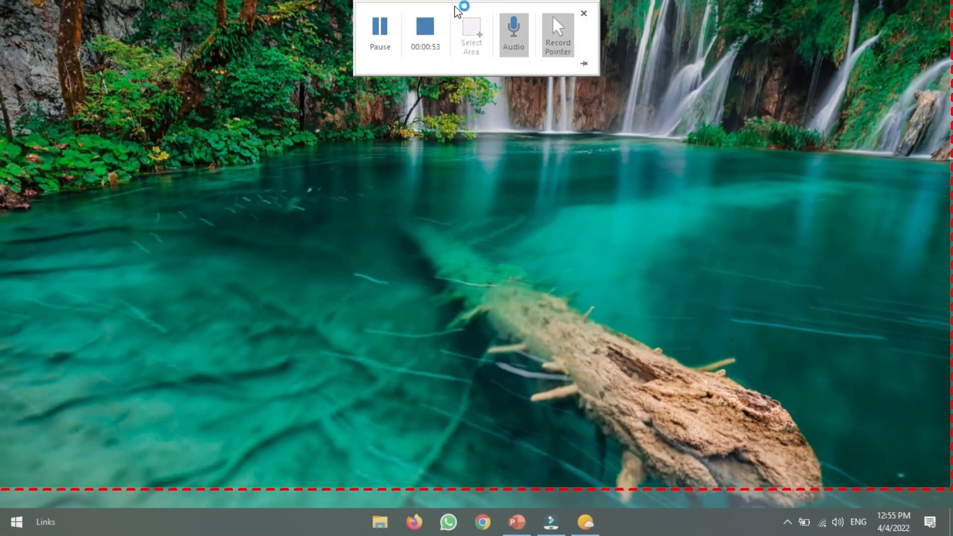
pyautogui.click(379, 34)
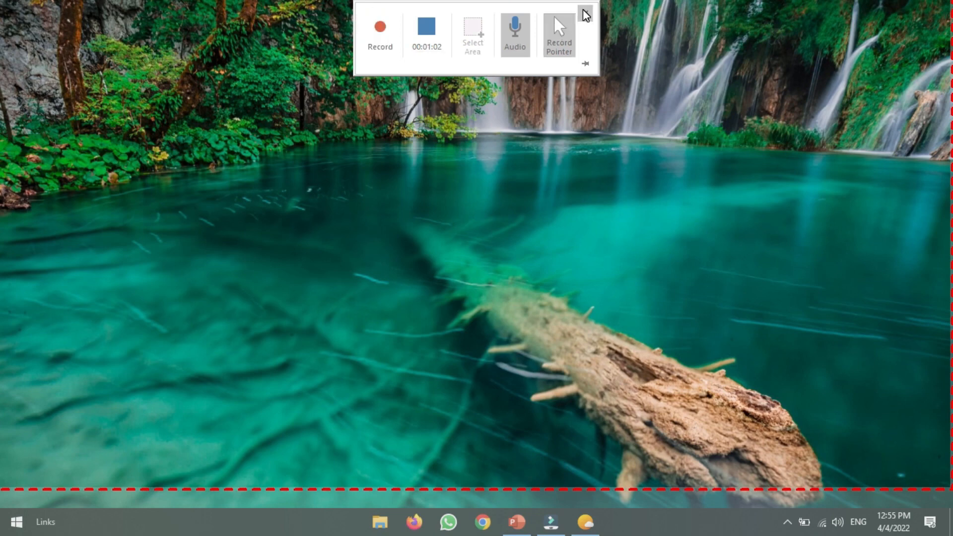
pyautogui.click(433, 36)
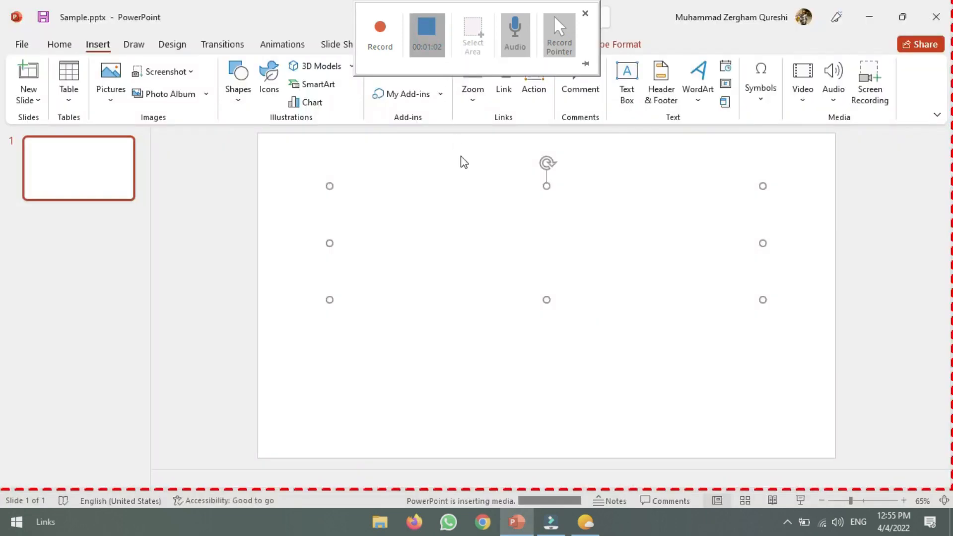
pyautogui.click(586, 16)
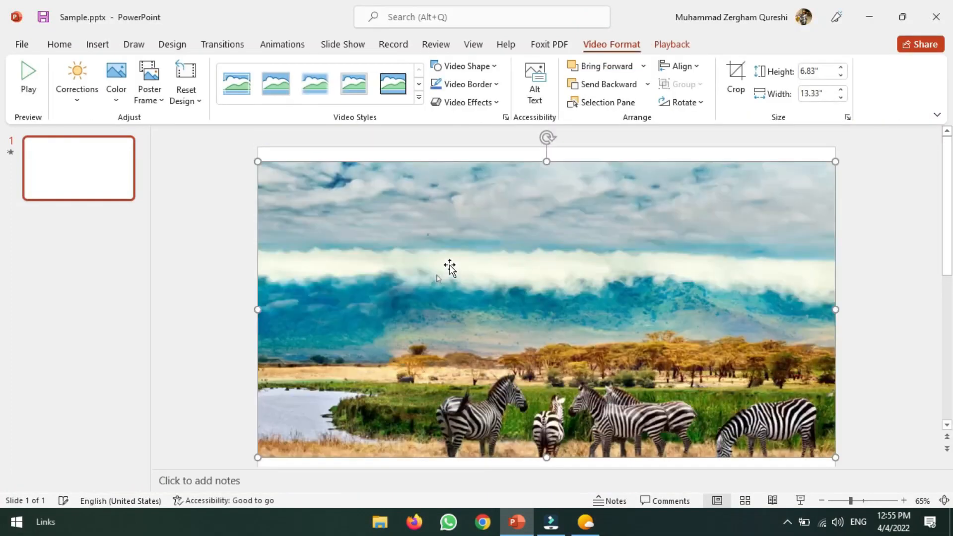
# Play the recorded video on the slide, pause it, and move the playback position to 00:12.75
pyautogui.scroll(-2, 406, 246)
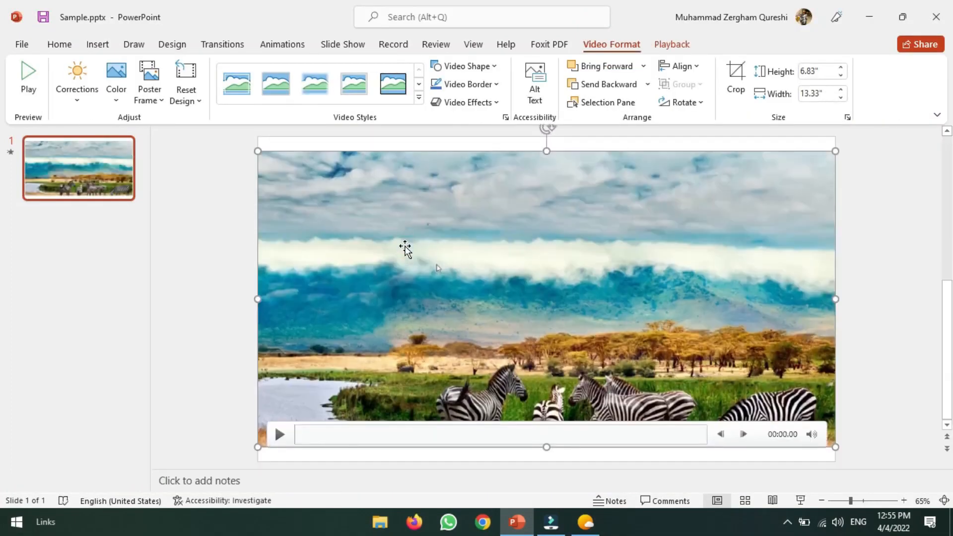
pyautogui.click(281, 433)
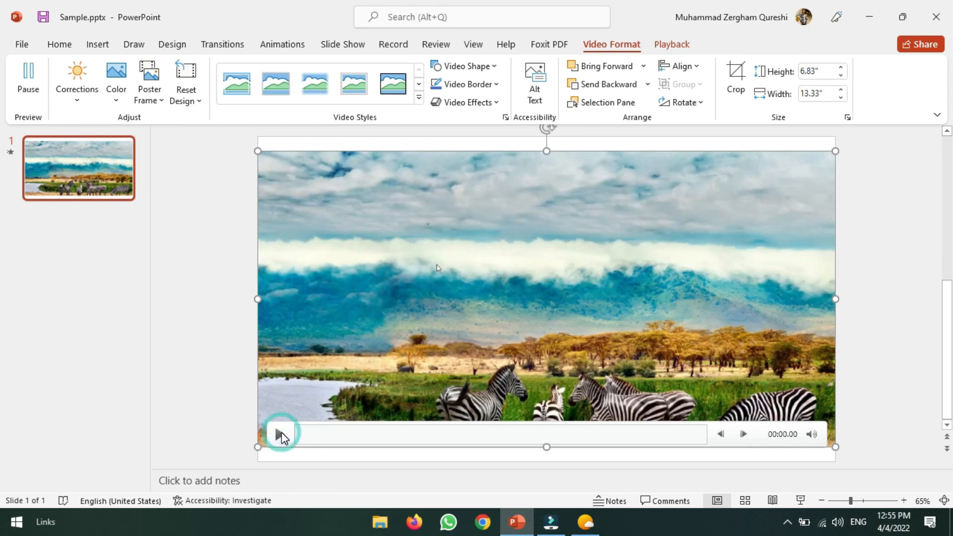
pyautogui.click(360, 435)
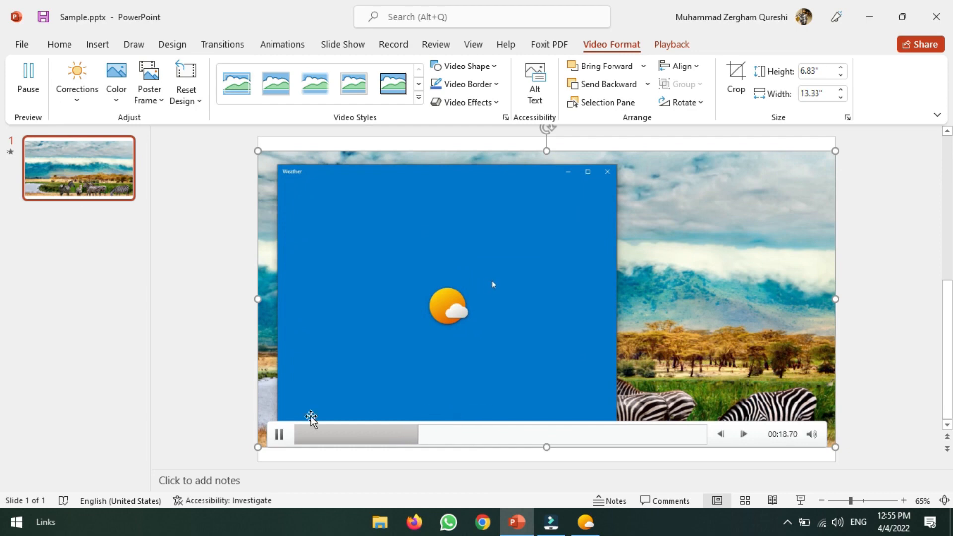
pyautogui.click(276, 434)
pyautogui.click(399, 439)
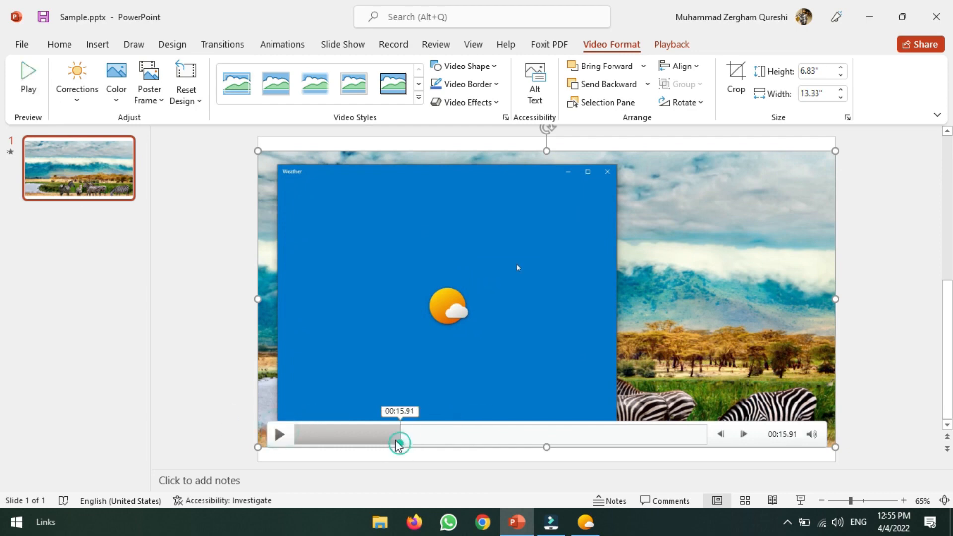
pyautogui.click(379, 437)
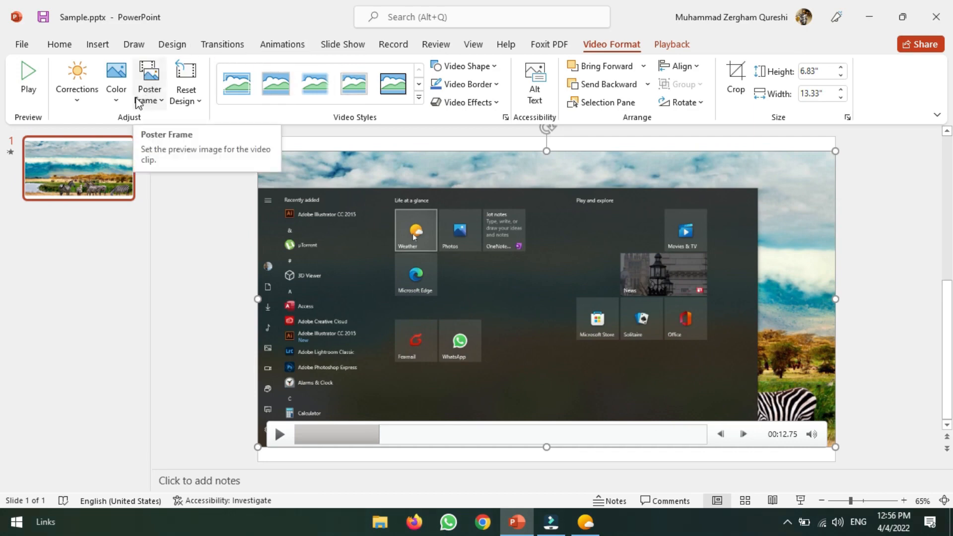
# Try a sepia recolor on the video and restore its original colors
pyautogui.click(116, 80)
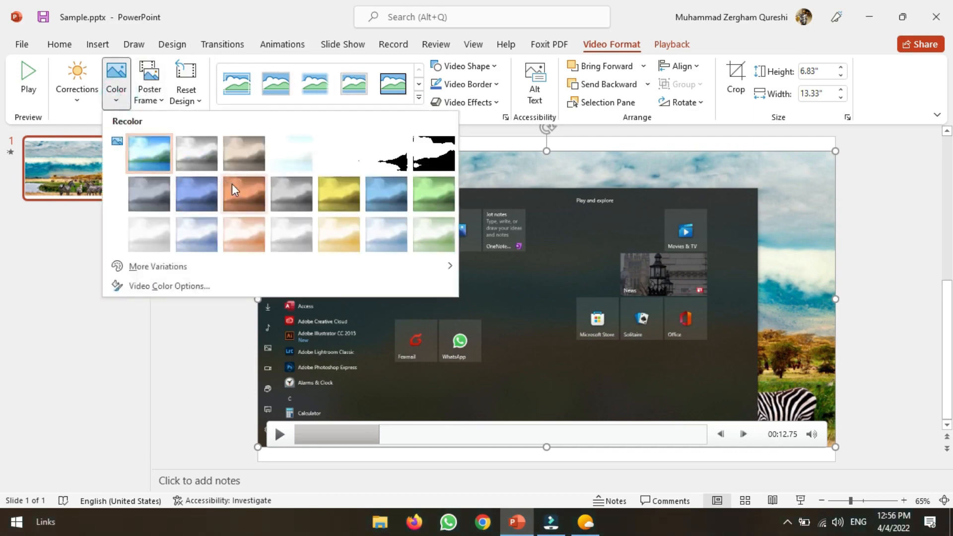
pyautogui.click(228, 162)
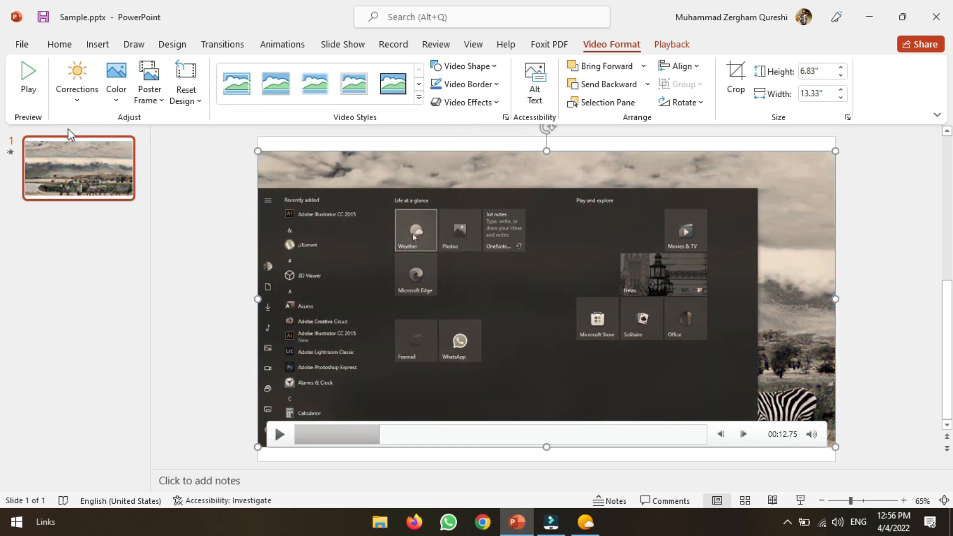
pyautogui.click(116, 79)
pyautogui.click(141, 159)
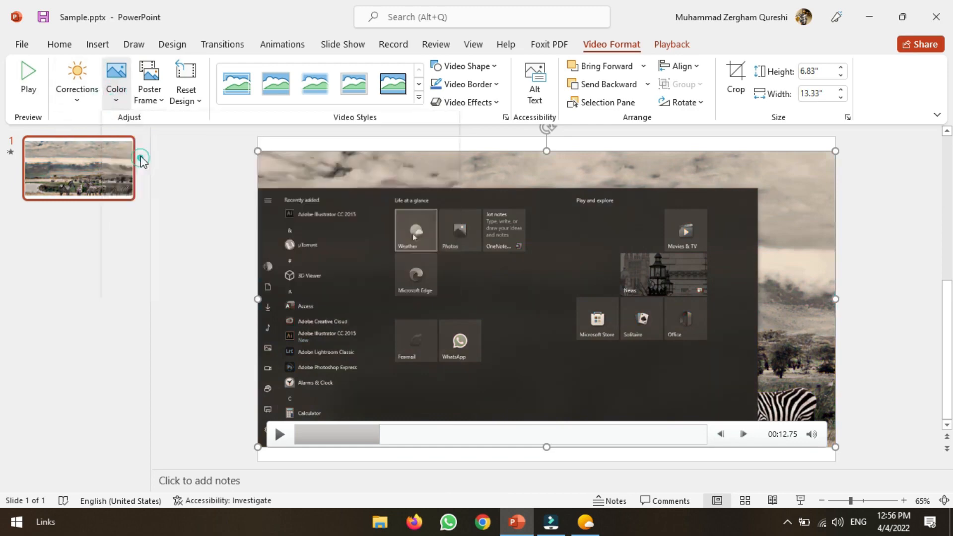
# Set the current frame at 00:12.75 as the video's poster frame
pyautogui.click(153, 104)
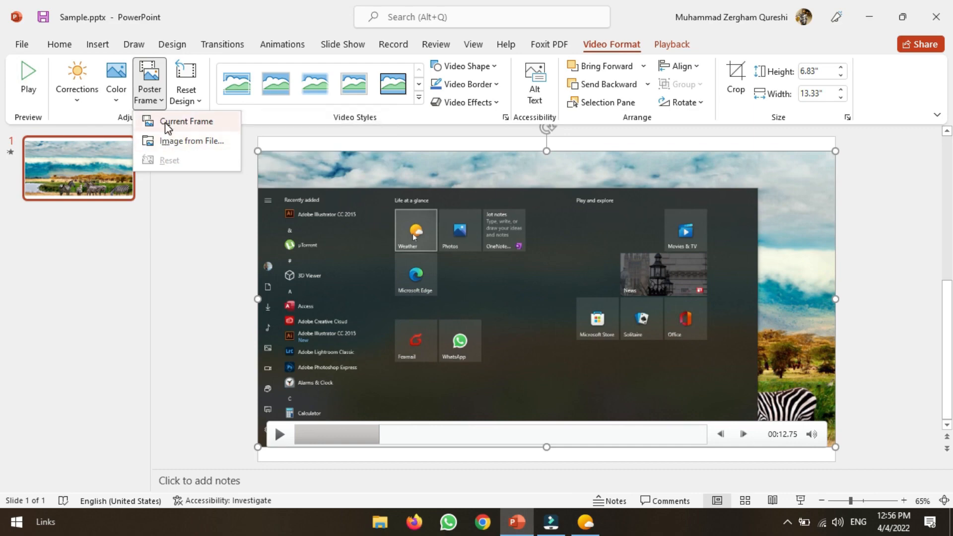
pyautogui.click(195, 125)
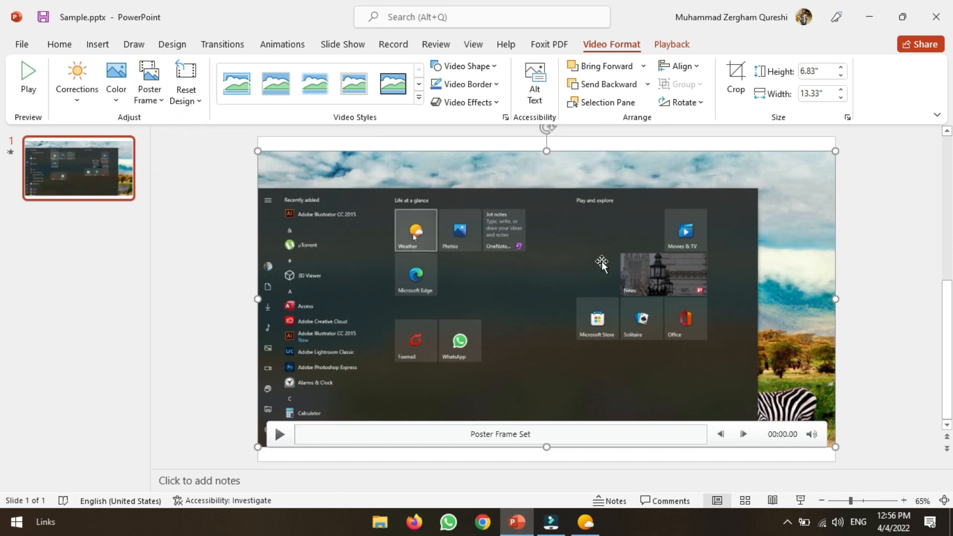
# Set the video's poster frame to the blue feather picture from the stock images
pyautogui.click(162, 100)
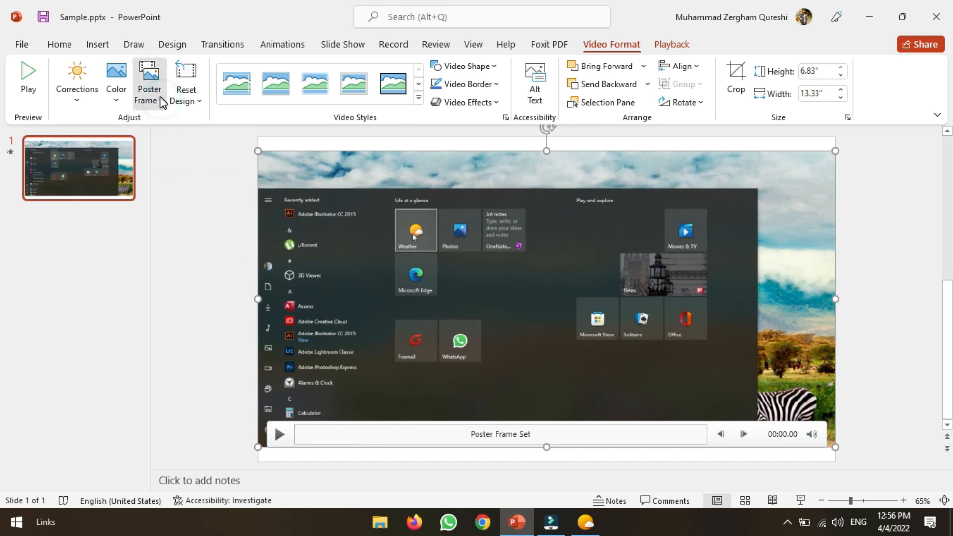
pyautogui.click(182, 139)
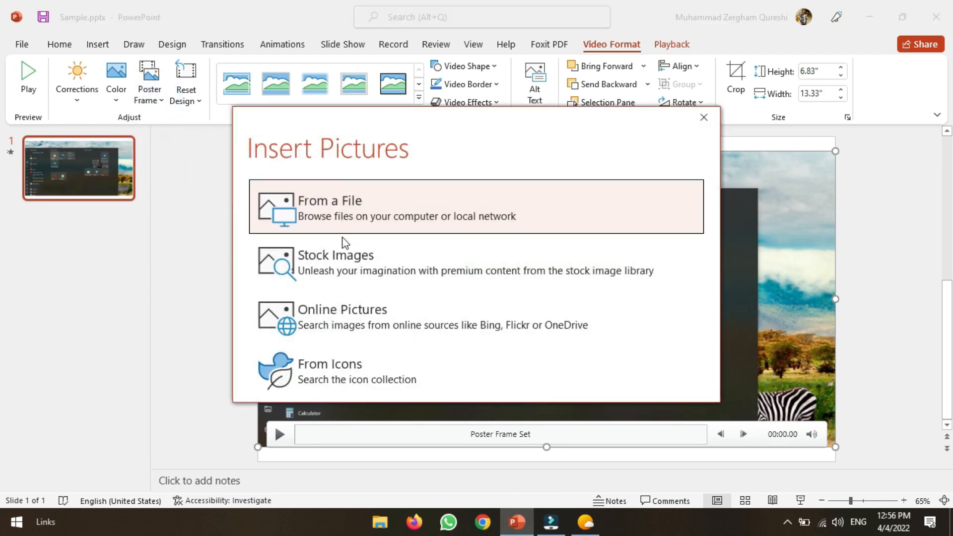
pyautogui.click(341, 266)
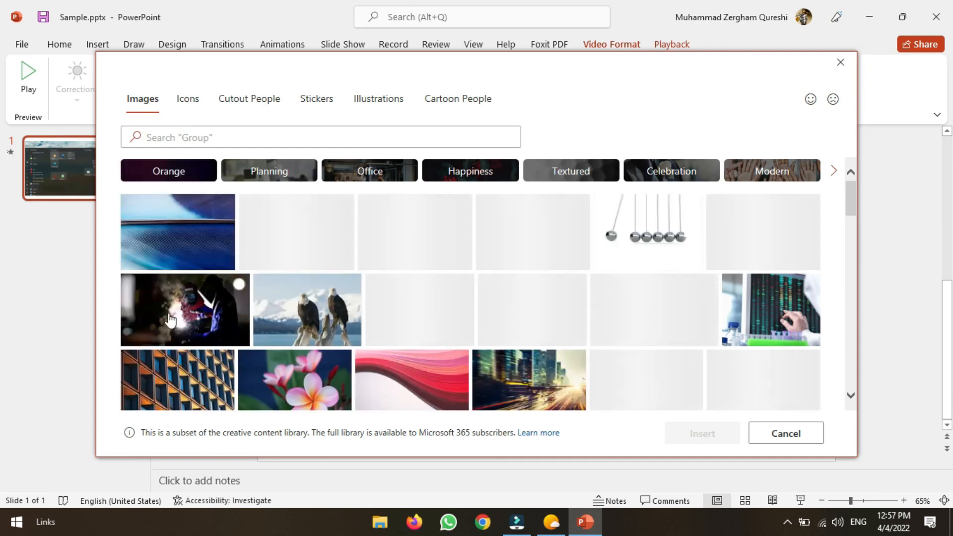
pyautogui.click(157, 244)
pyautogui.click(701, 436)
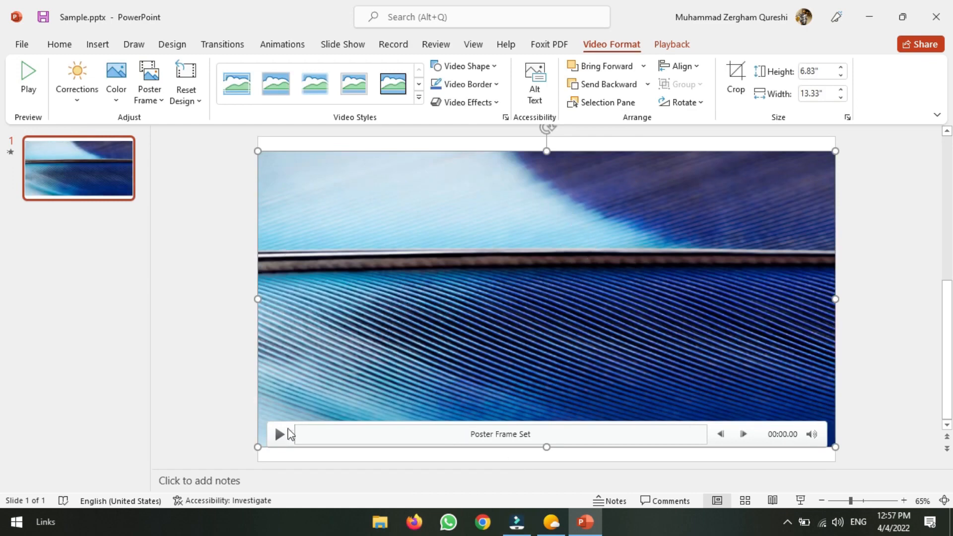
# Deselect the video to view its poster frame and play the video from the start
pyautogui.click(235, 415)
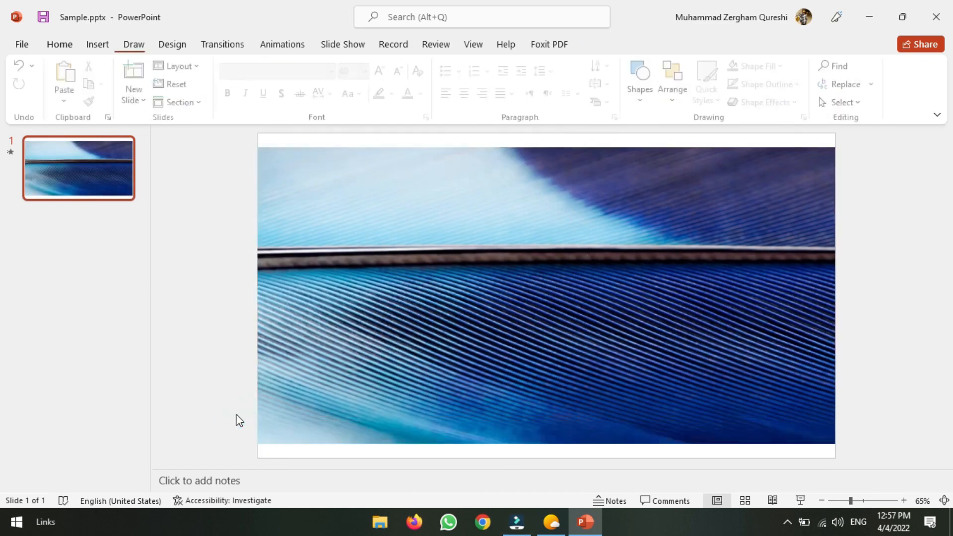
pyautogui.moveTo(334, 377)
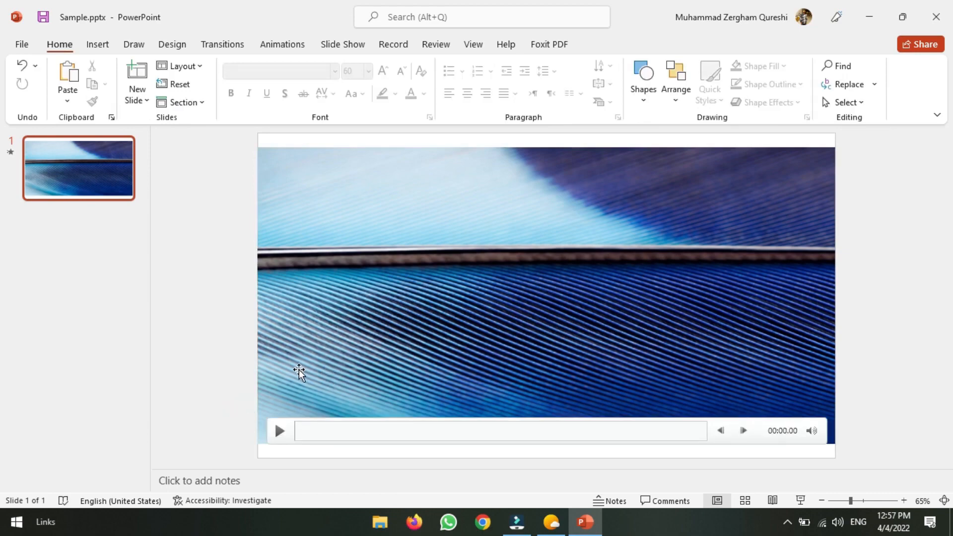
pyautogui.click(281, 432)
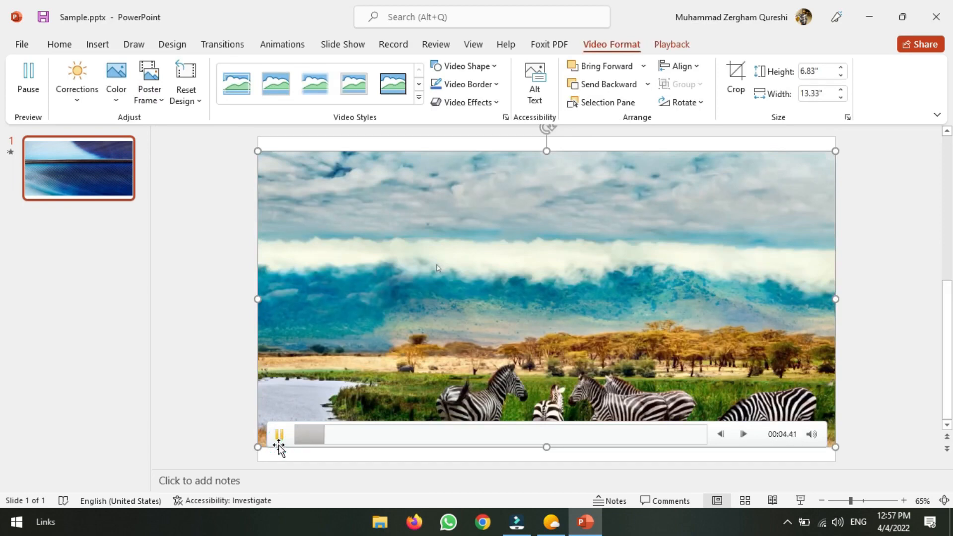
# Look through the video shape choices and the design reset options, and pause the video
pyautogui.click(466, 66)
pyautogui.click(186, 195)
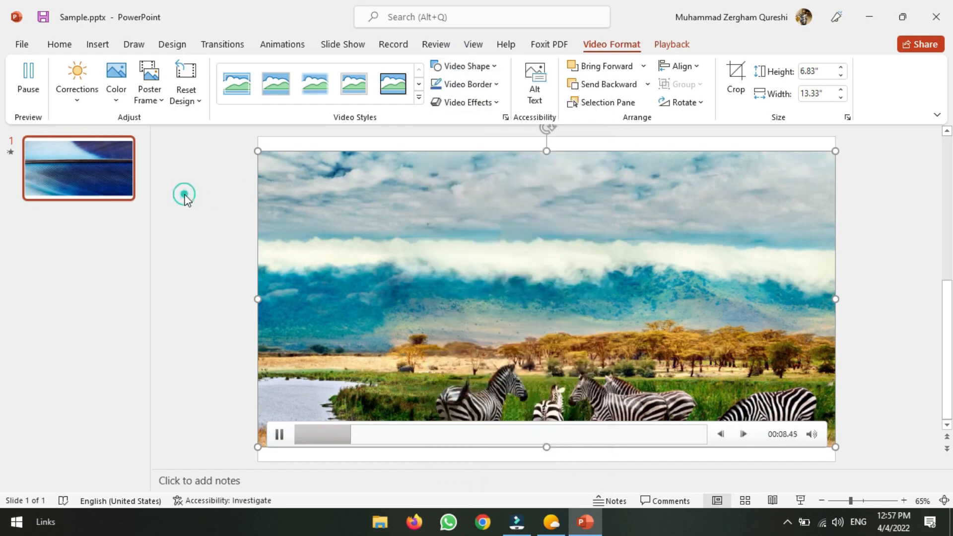
pyautogui.click(193, 100)
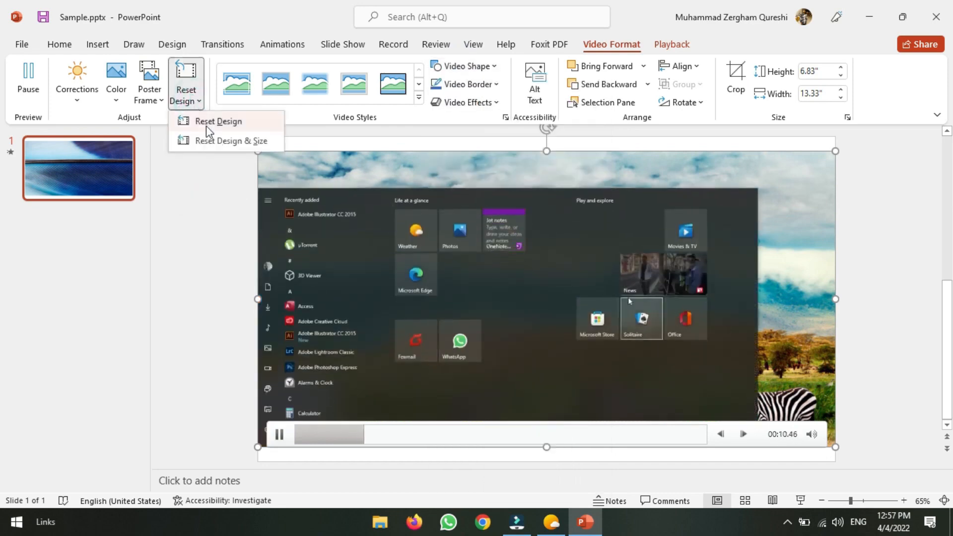
pyautogui.click(191, 214)
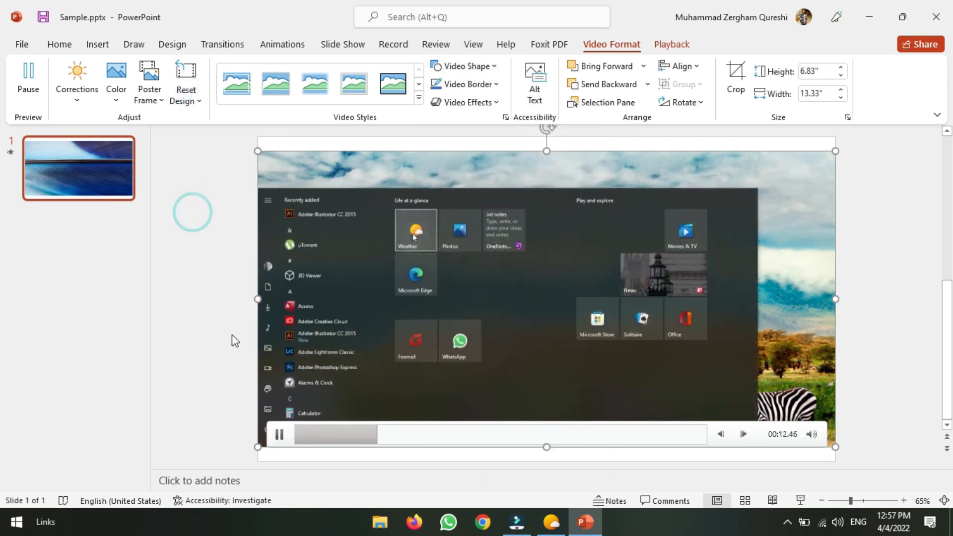
pyautogui.click(285, 436)
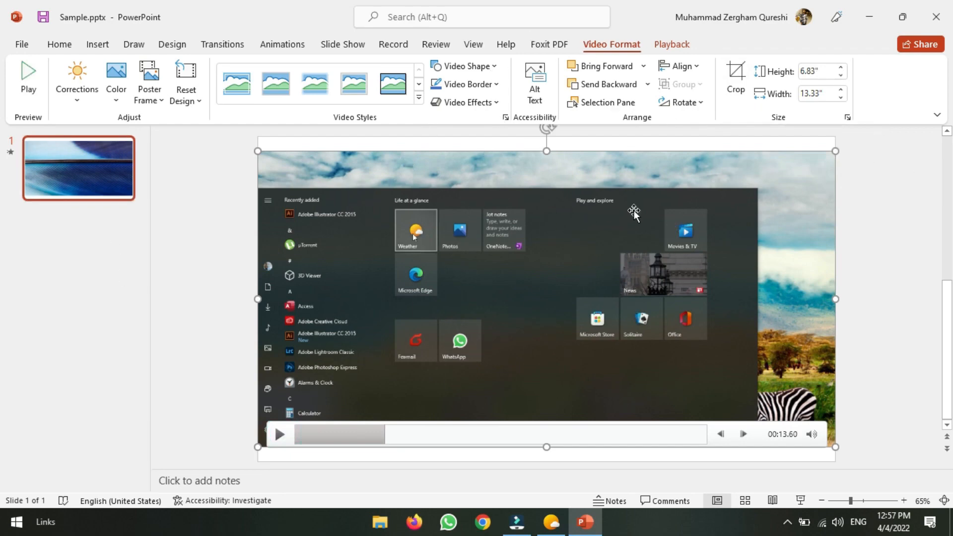
pyautogui.click(23, 46)
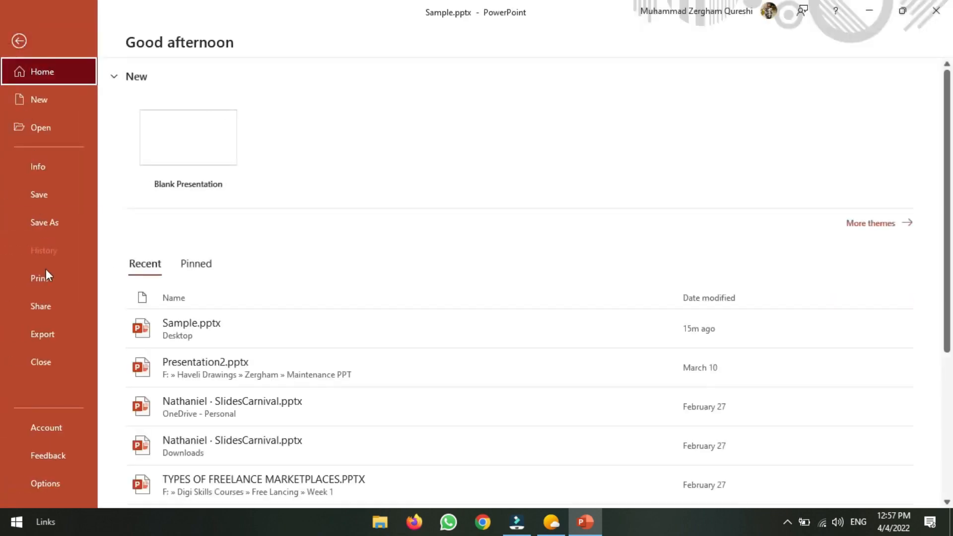
pyautogui.click(61, 220)
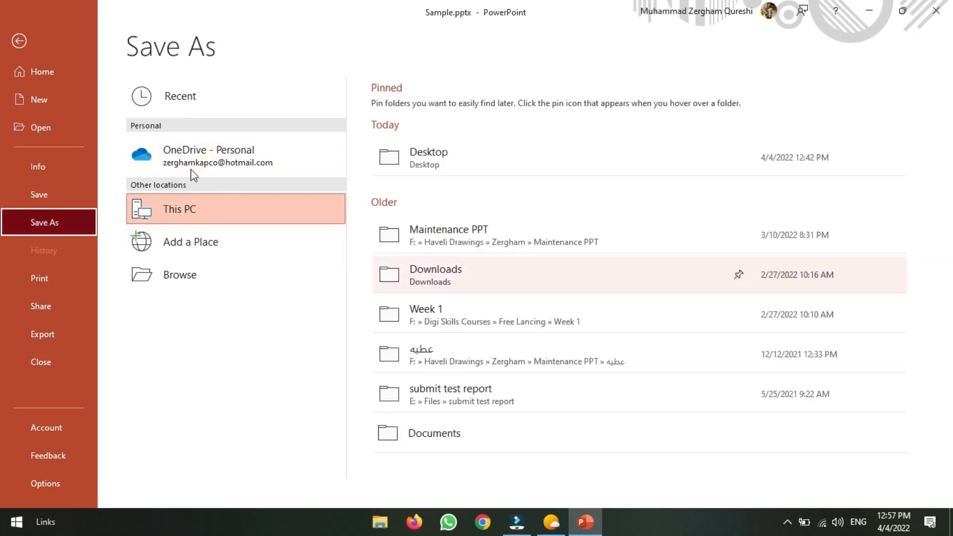
pyautogui.click(187, 277)
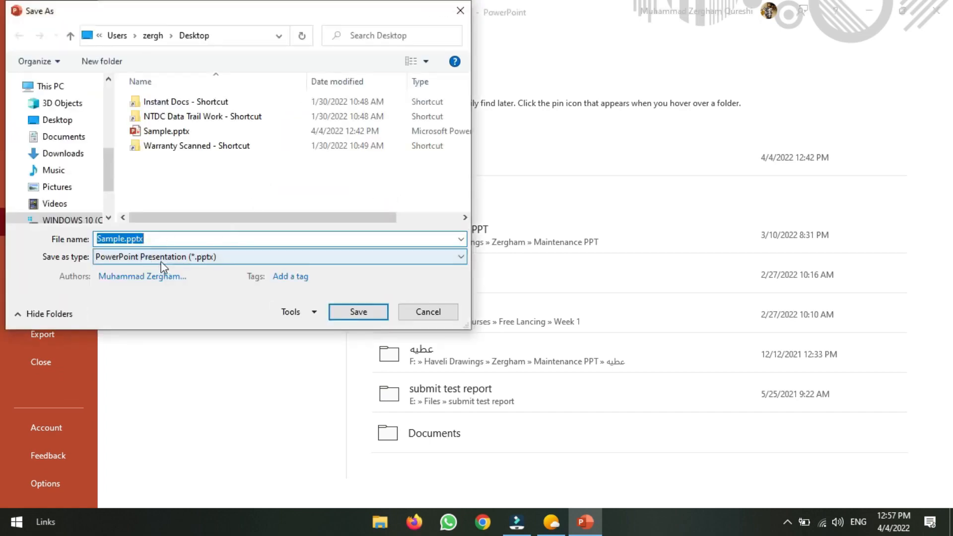
pyautogui.click(430, 314)
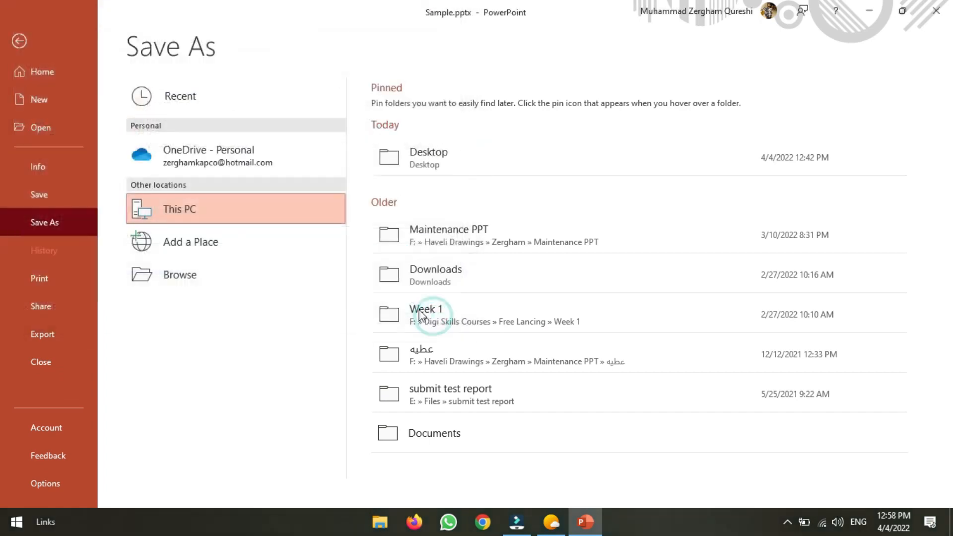
# Review the export options for the presentation, including the video quality choices, animated GIF and CD package
pyautogui.click(43, 337)
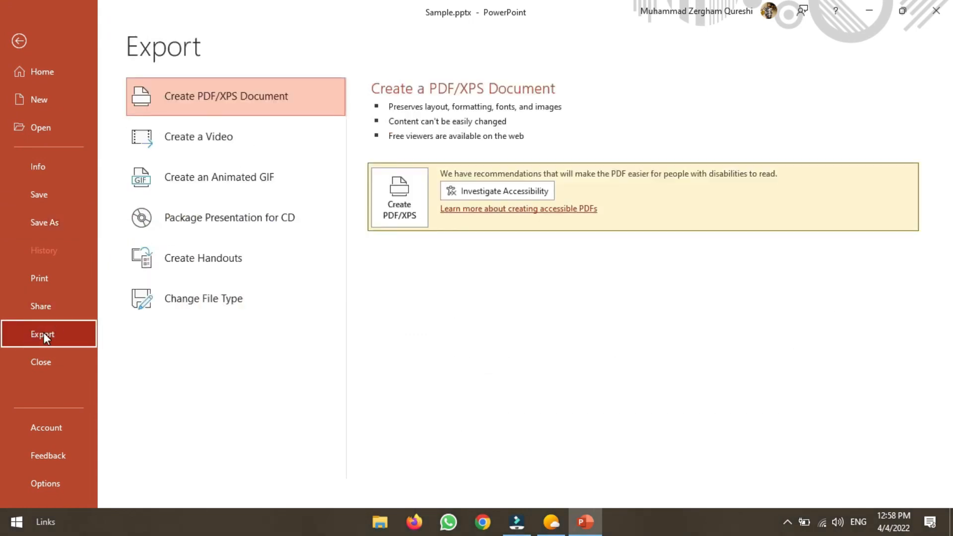
pyautogui.click(204, 148)
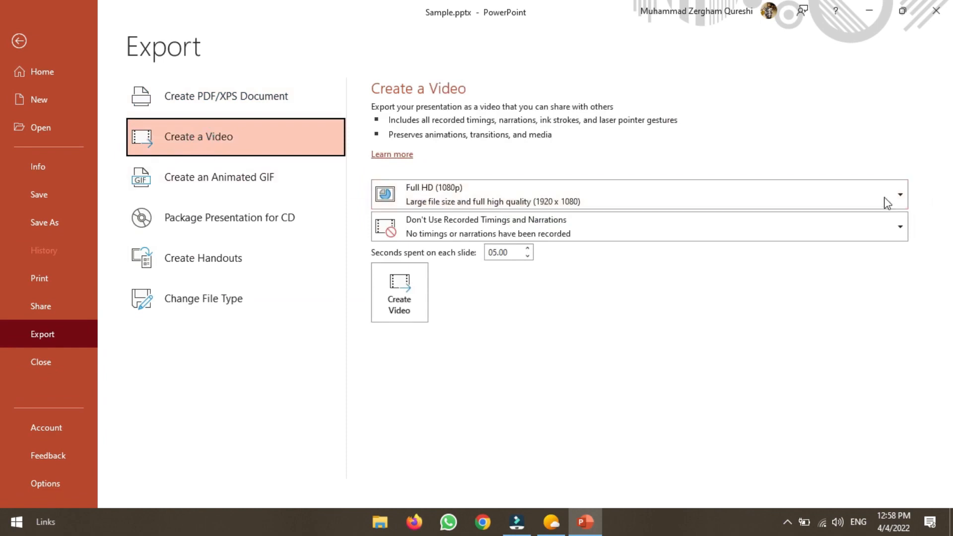
pyautogui.click(900, 194)
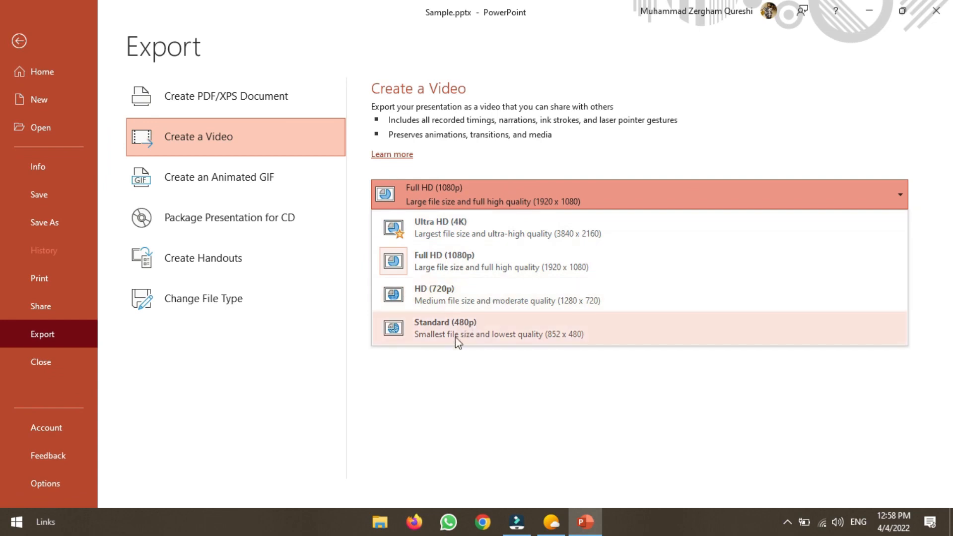
pyautogui.click(406, 370)
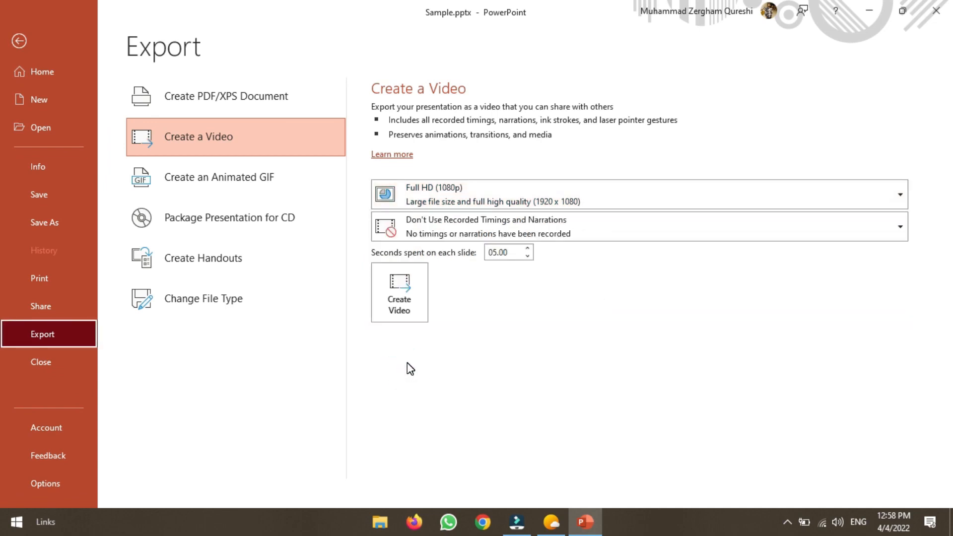
pyautogui.click(195, 178)
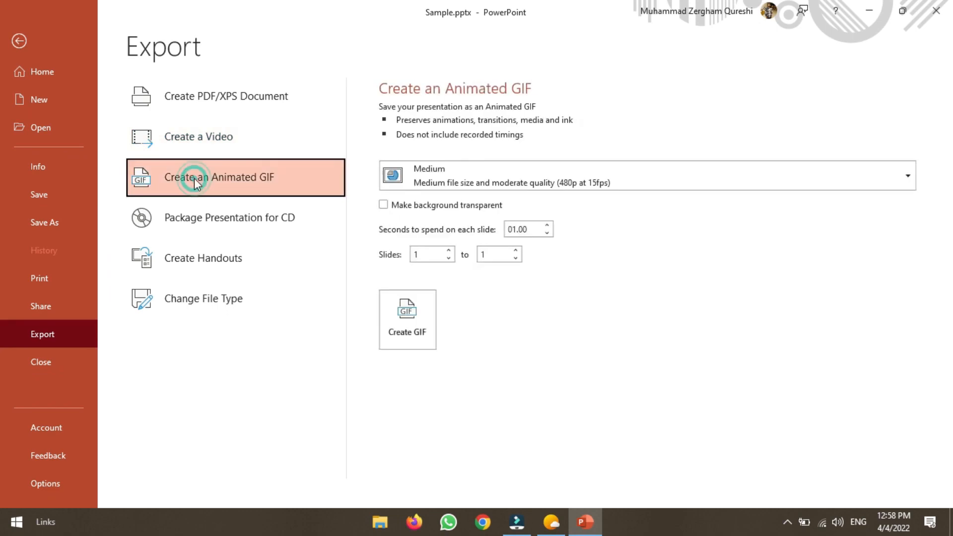
pyautogui.click(200, 222)
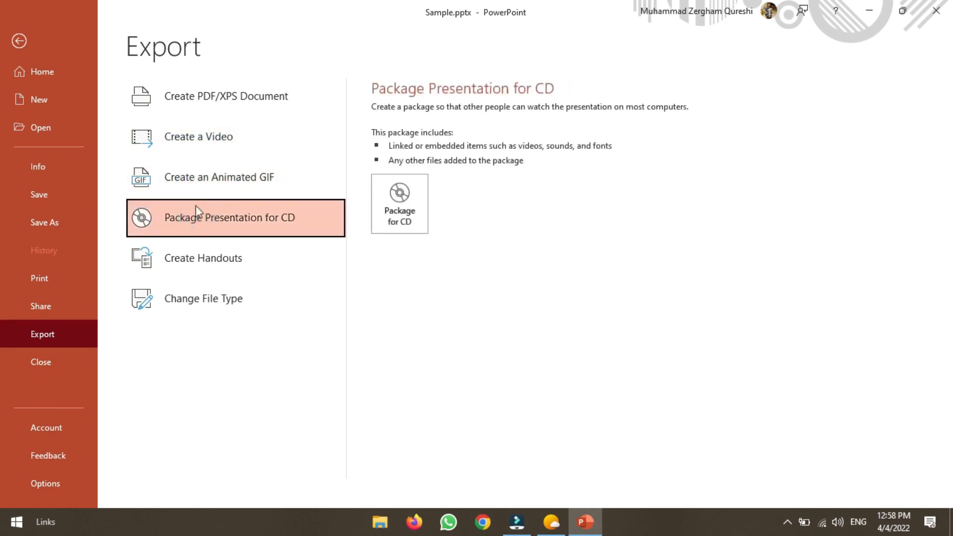
# Export the presentation as a Full HD (1080p) MPEG-4 video named Sample.mp4 on the Desktop
pyautogui.click(200, 146)
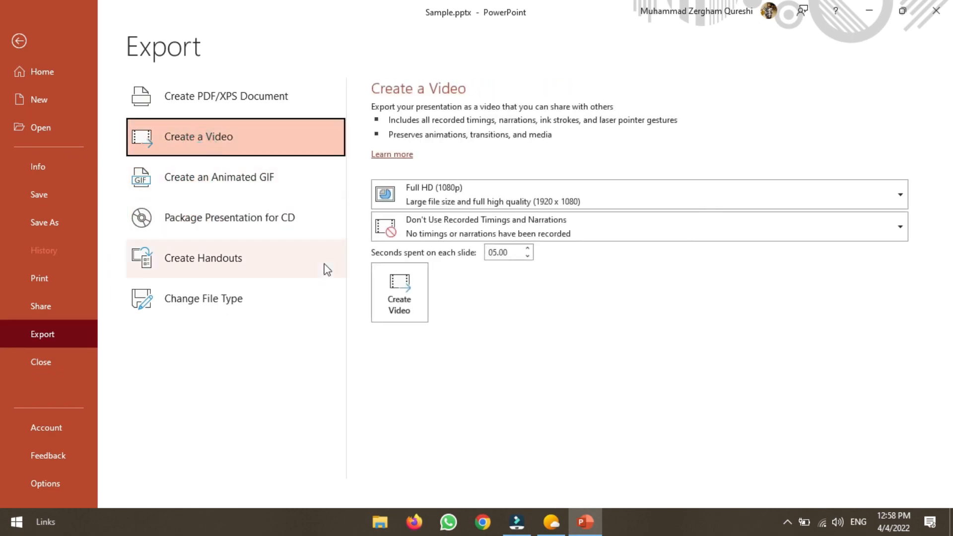
pyautogui.click(387, 287)
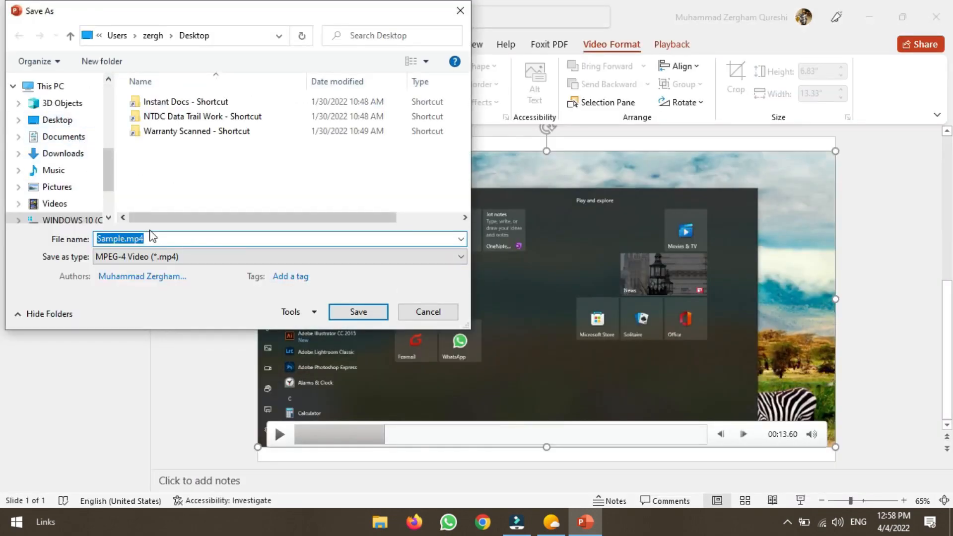
pyautogui.click(376, 312)
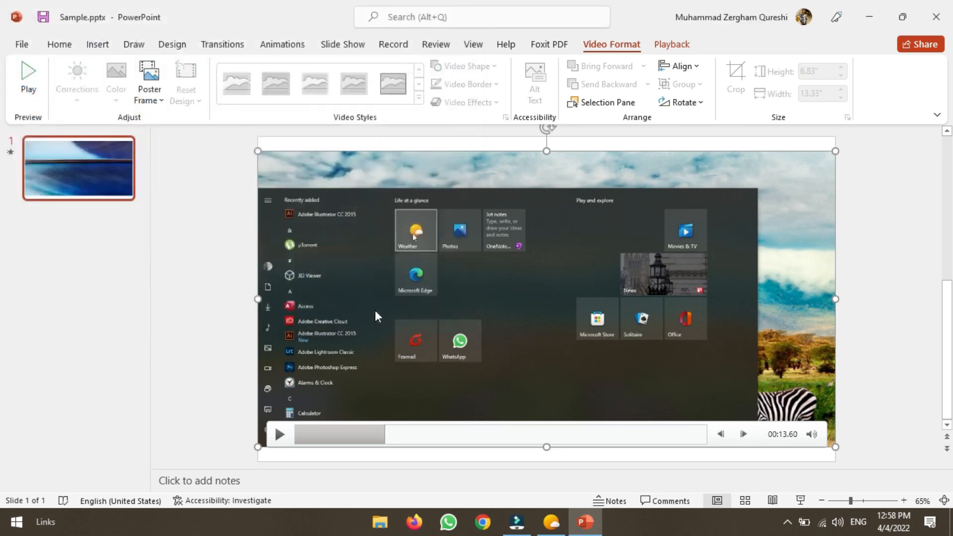
# Minimize the presentation, switch to File Explorer and open Sample.mp4 from the Desktop folder
pyautogui.click(869, 16)
pyautogui.rightClick(314, 150)
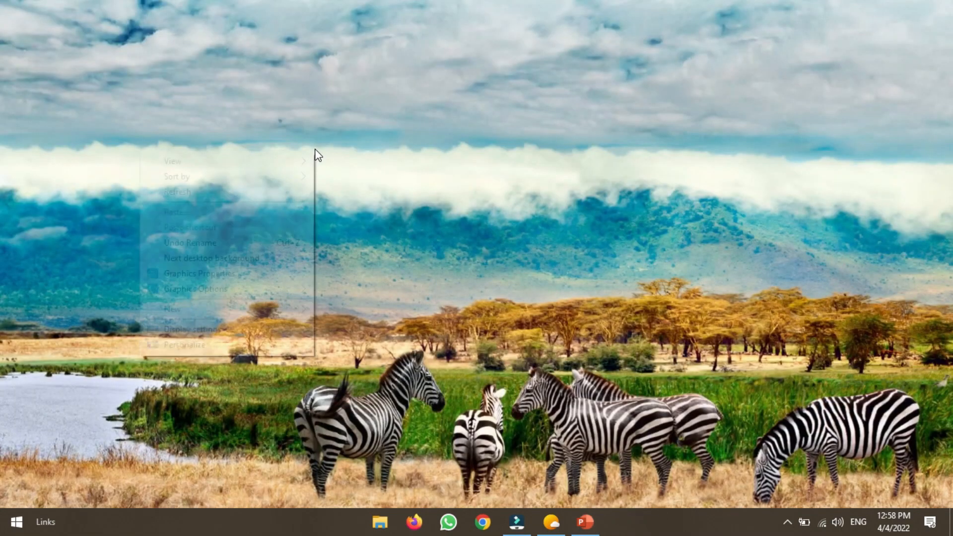
pyautogui.moveTo(284, 308)
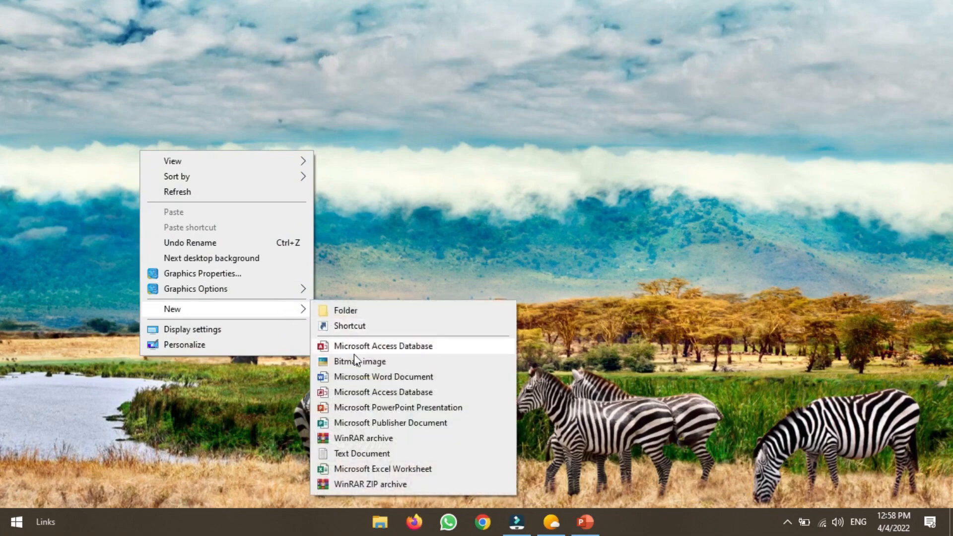
pyautogui.click(380, 524)
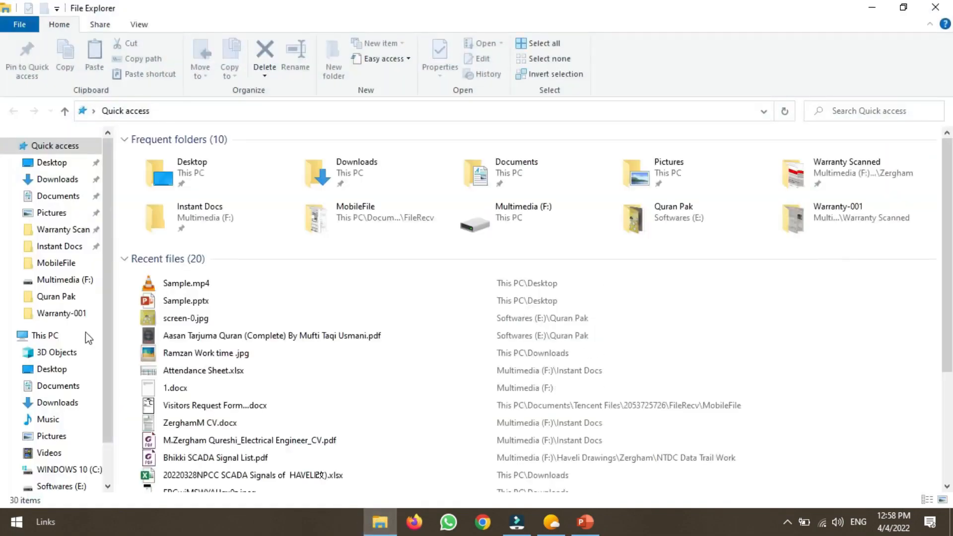
pyautogui.click(52, 166)
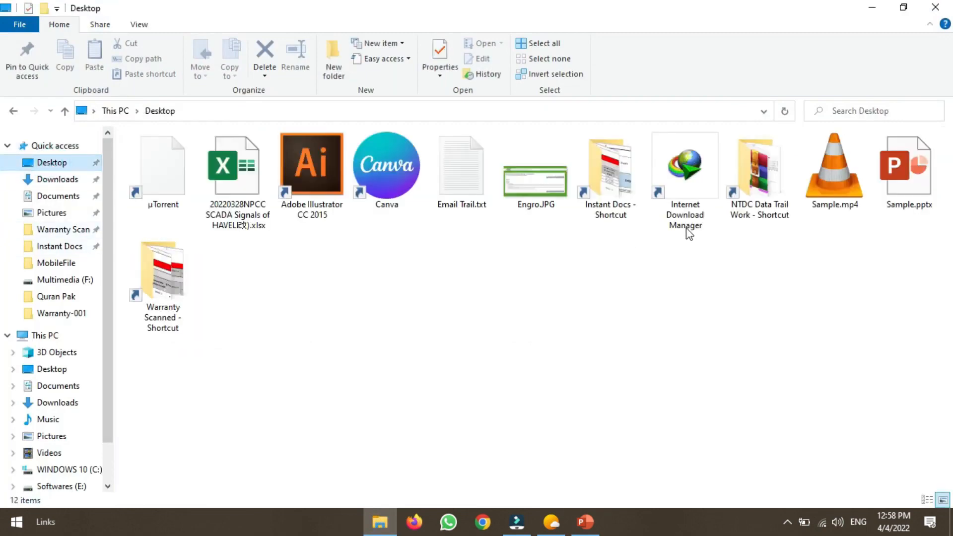
pyautogui.click(824, 197)
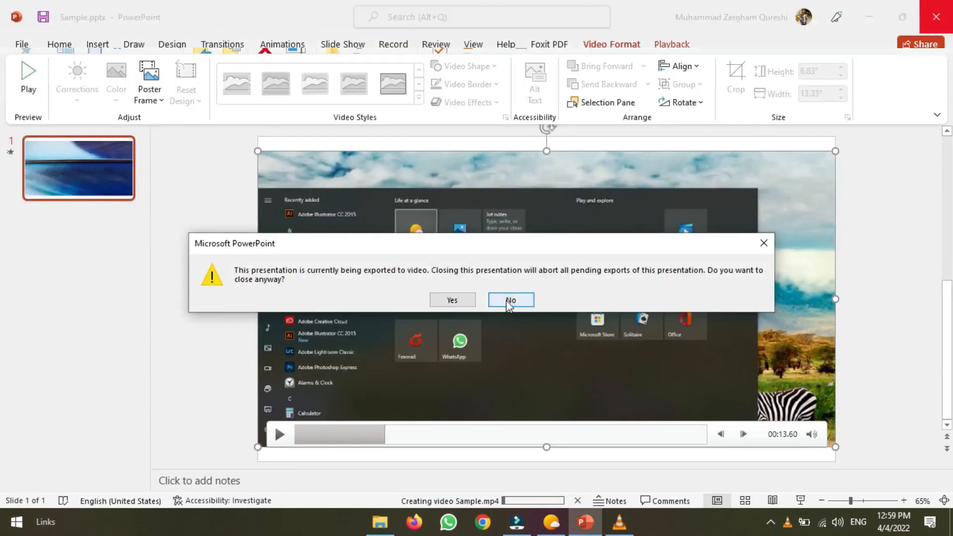
# Decline closing the presentation while its video export is running
pyautogui.click(507, 298)
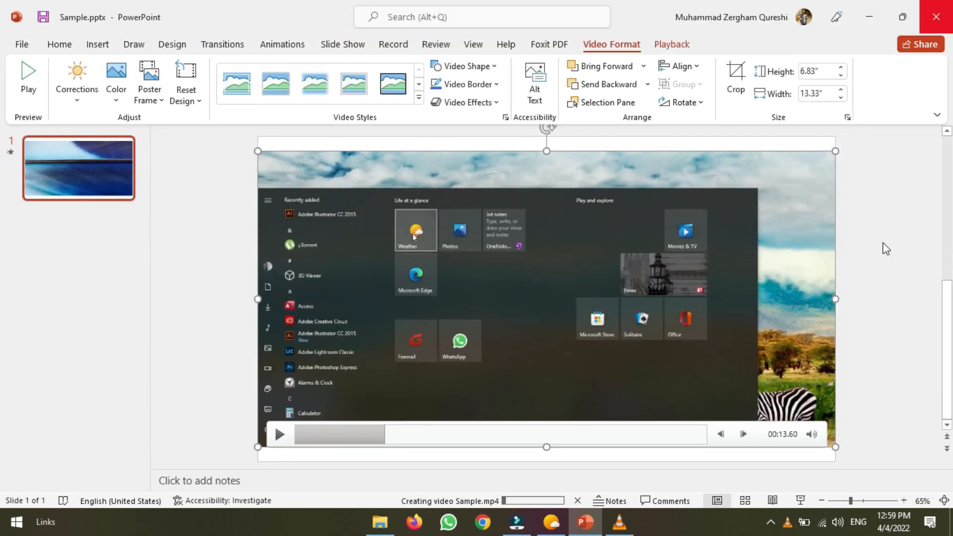